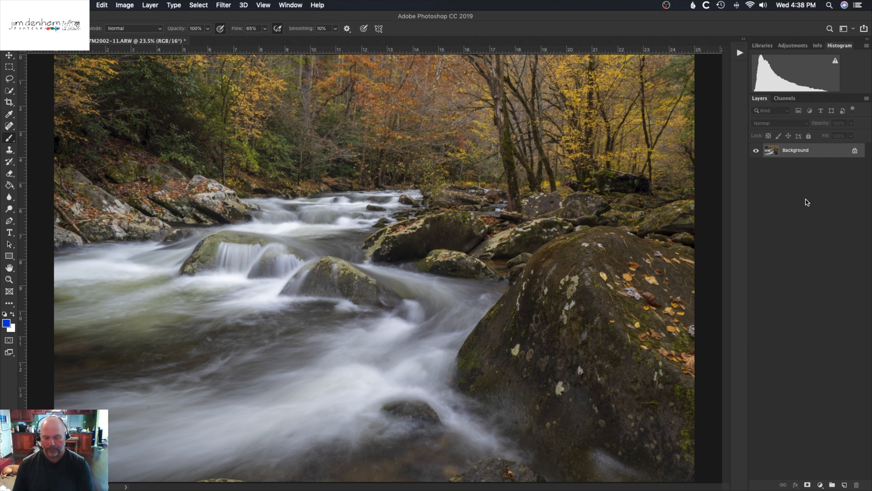
Duplicate the Background layer to make three stacked copies of the photo
{"action": "key", "text": "super+j"}
{"action": "key", "text": "super+j"}
{"action": "key", "text": "super+j"}
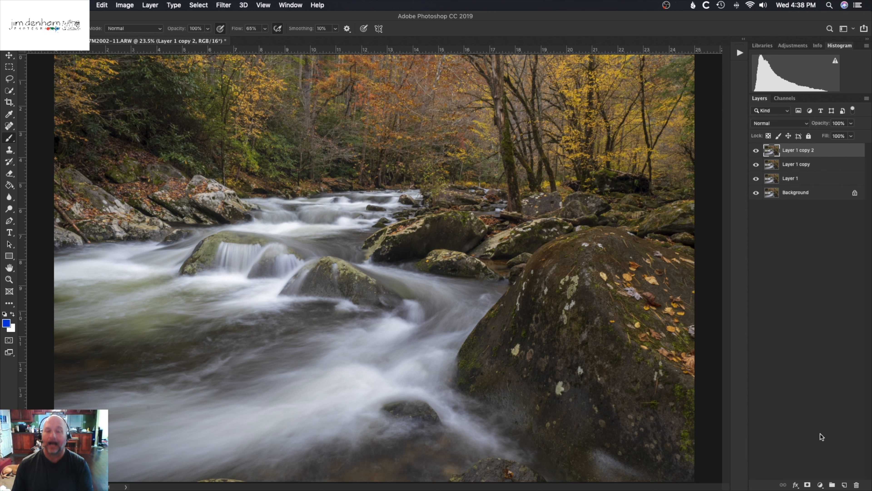
Create a new layer group above the Background and move all three duplicate layers into it
{"action": "left_click", "coordinate": [833, 485]}
{"action": "left_click", "coordinate": [805, 163]}
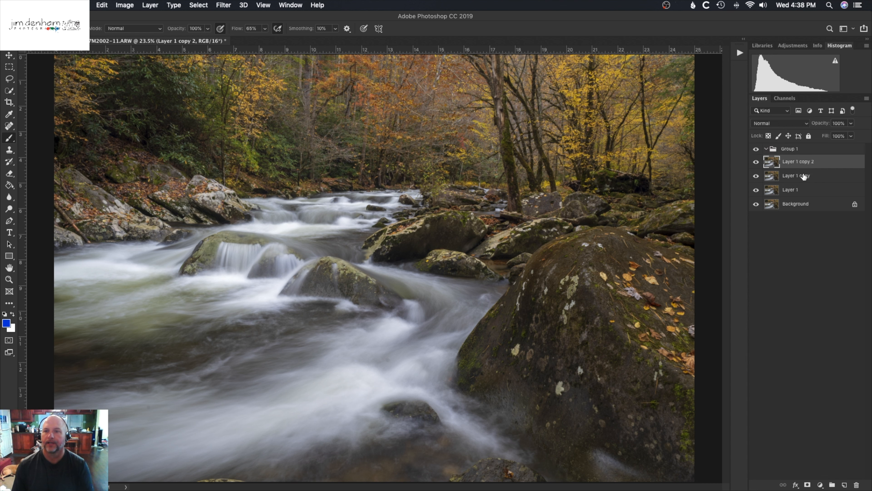
{"action": "left_click", "coordinate": [800, 186], "text": "shift"}
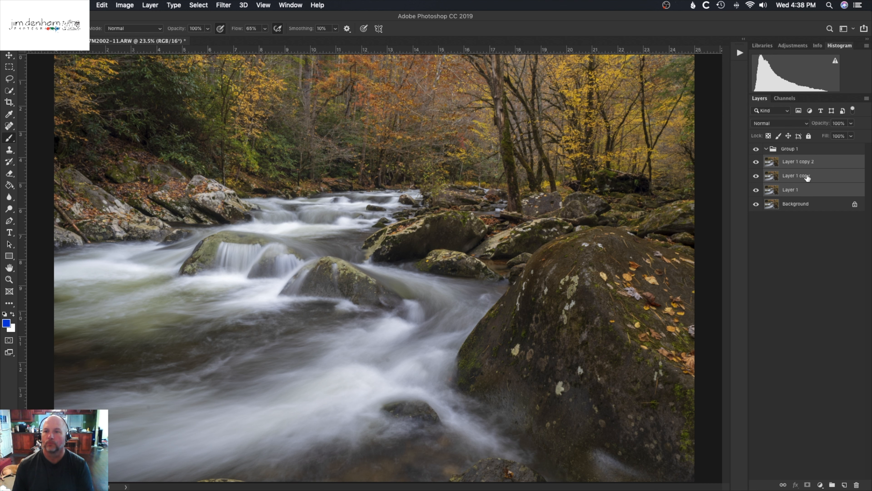
{"action": "left_click_drag", "start_coordinate": [807, 176], "coordinate": [812, 147]}
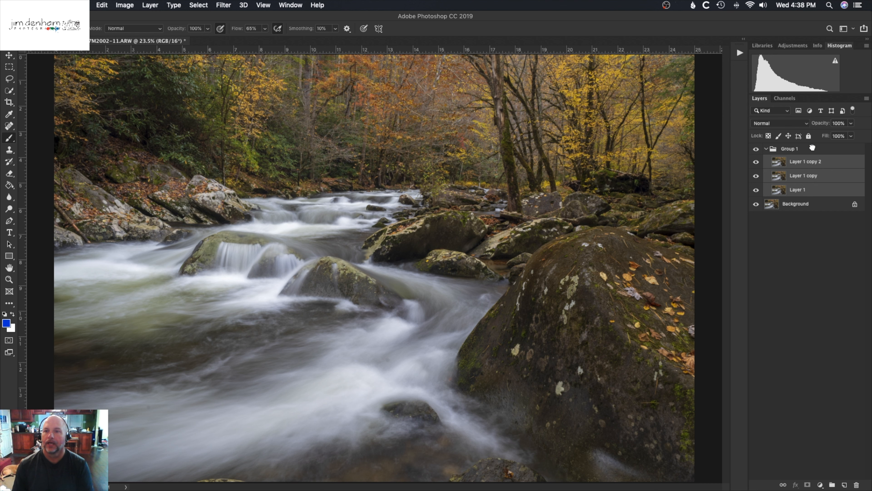
{"action": "left_click", "coordinate": [766, 149]}
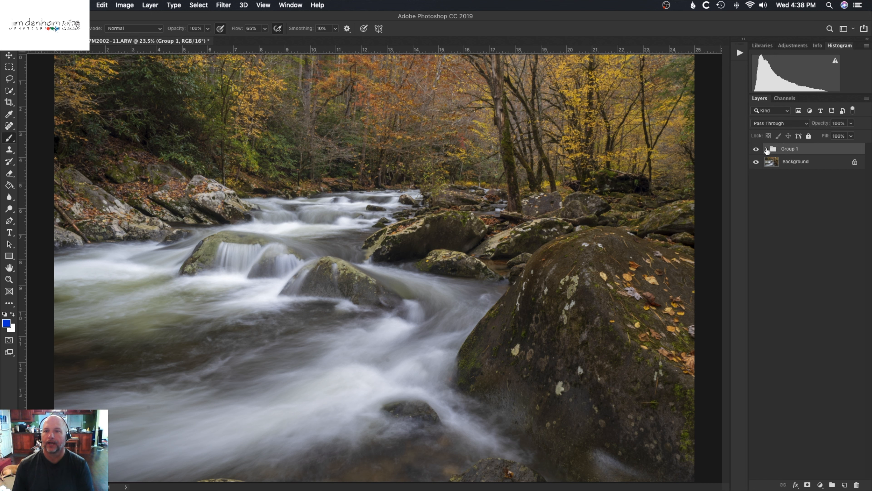
{"action": "left_click", "coordinate": [766, 150]}
{"action": "left_click", "coordinate": [802, 164]}
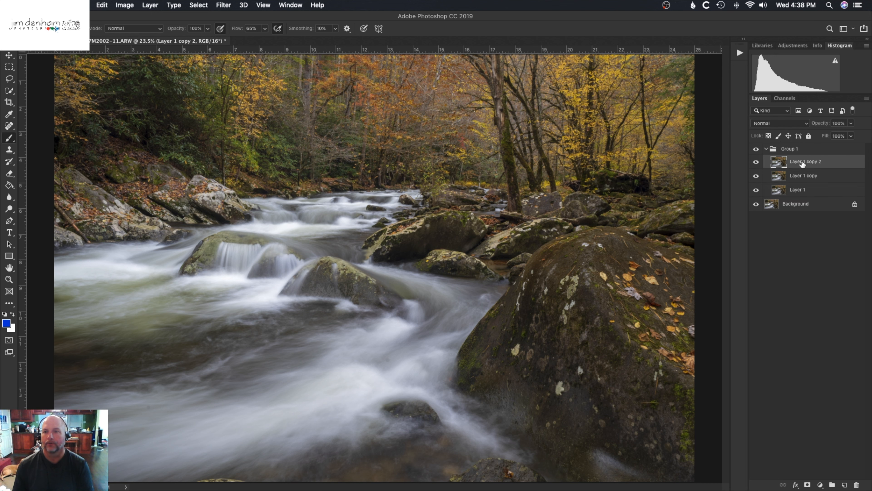
{"action": "left_click", "coordinate": [802, 175]}
{"action": "left_click", "coordinate": [805, 190]}
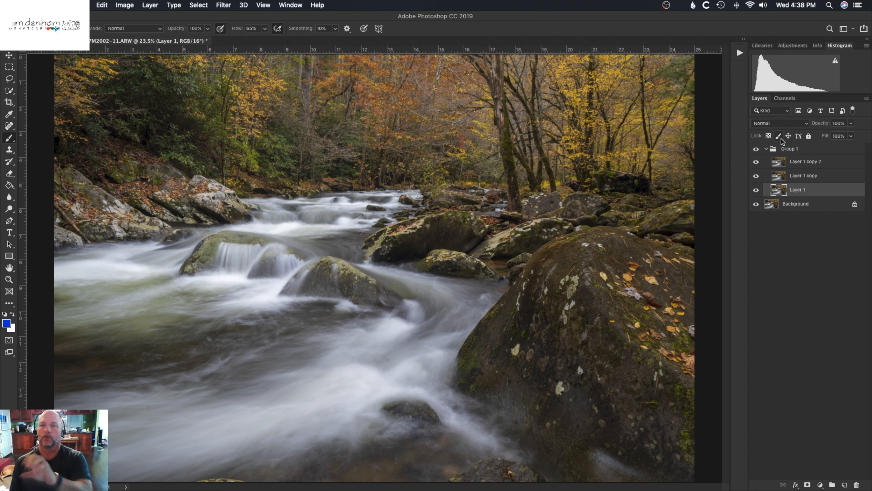
Rename the layer group as Orton
{"action": "left_click", "coordinate": [788, 150]}
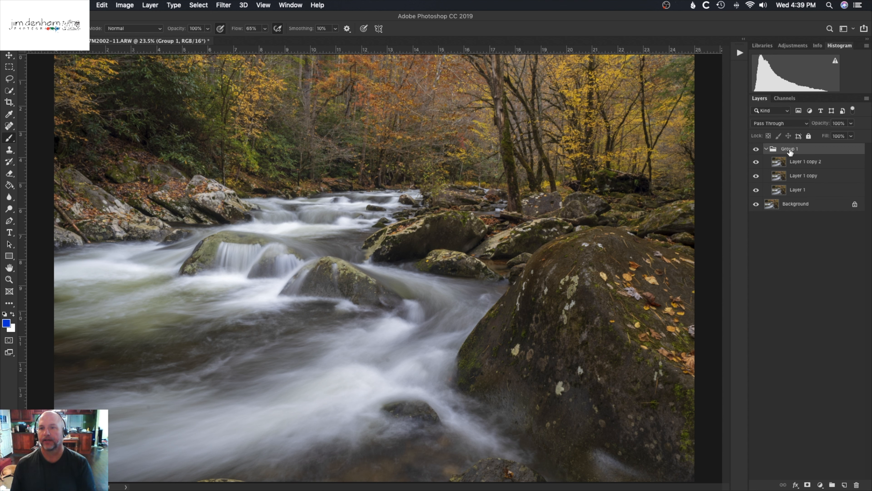
{"action": "double_click", "coordinate": [789, 149]}
{"action": "type", "text": "Orton"}
{"action": "key", "text": "Return"}
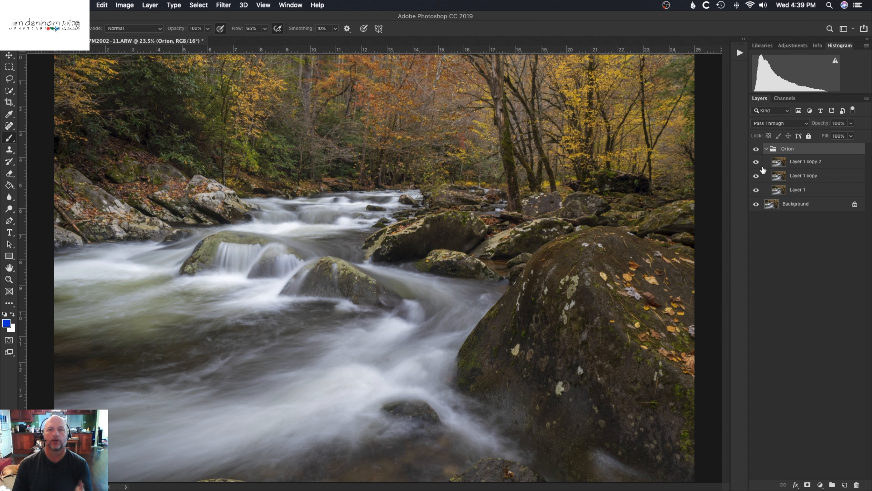
Hide Layer 1 copy and Layer 1 copy 2 in the Orton group and make Layer 1 active
{"action": "left_click", "coordinate": [755, 176]}
{"action": "left_click", "coordinate": [794, 195]}
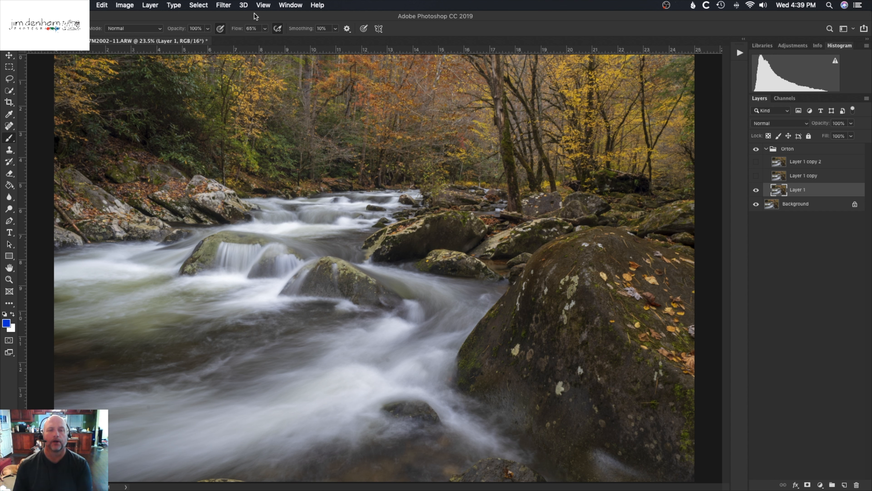
{"action": "left_click", "coordinate": [224, 7]}
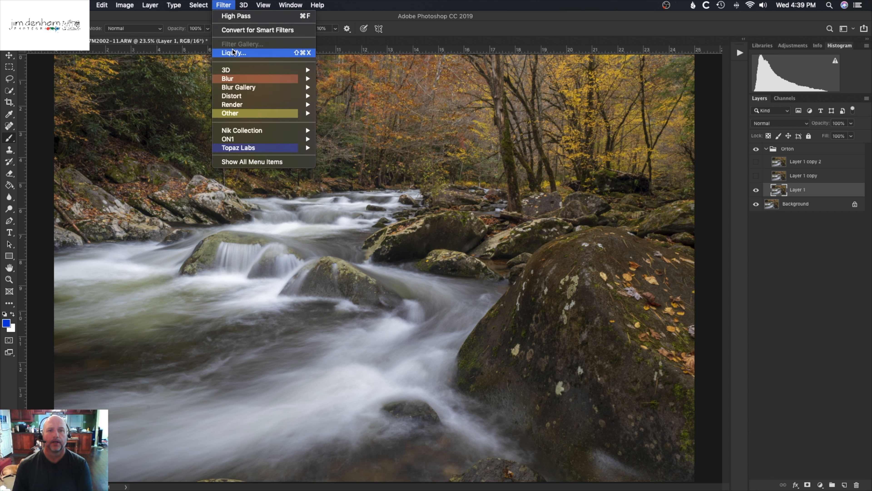
{"action": "mouse_move", "coordinate": [231, 80]}
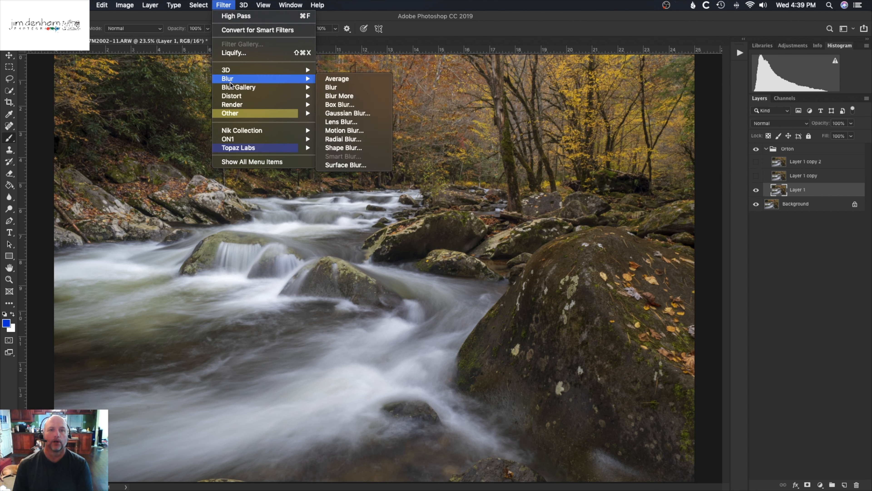
{"action": "left_click", "coordinate": [332, 121]}
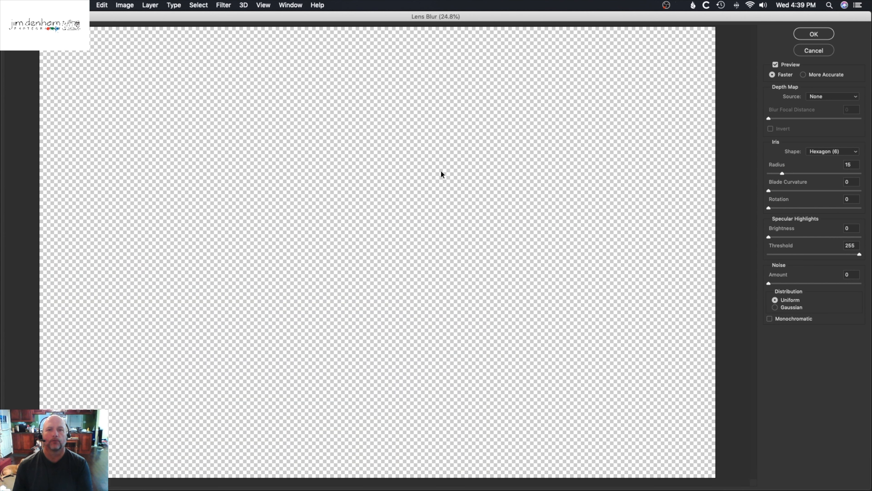
{"action": "left_click", "coordinate": [819, 51]}
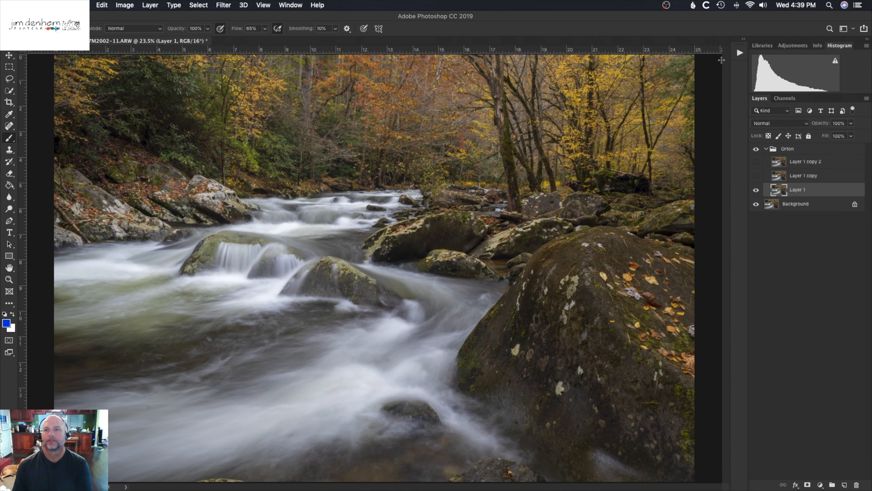
Apply a Gaussian Blur with a 21.9 pixel radius to Layer 1
{"action": "left_click", "coordinate": [228, 5]}
{"action": "mouse_move", "coordinate": [246, 79]}
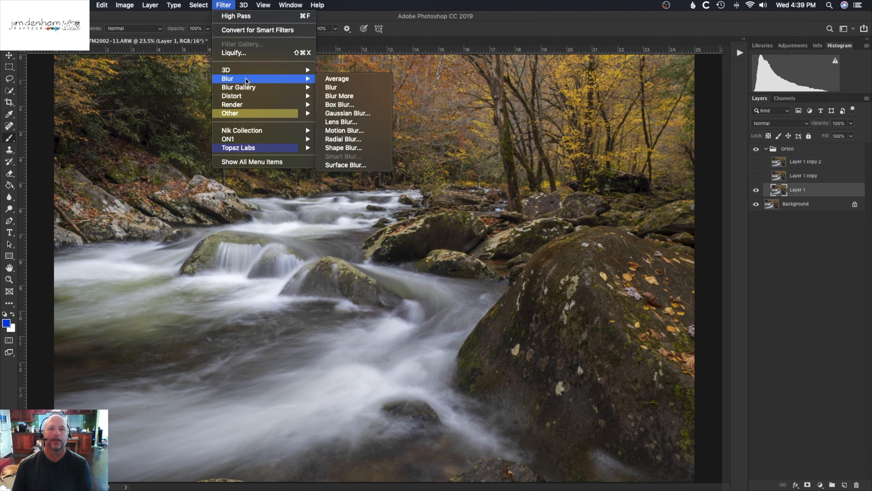
{"action": "left_click", "coordinate": [338, 112]}
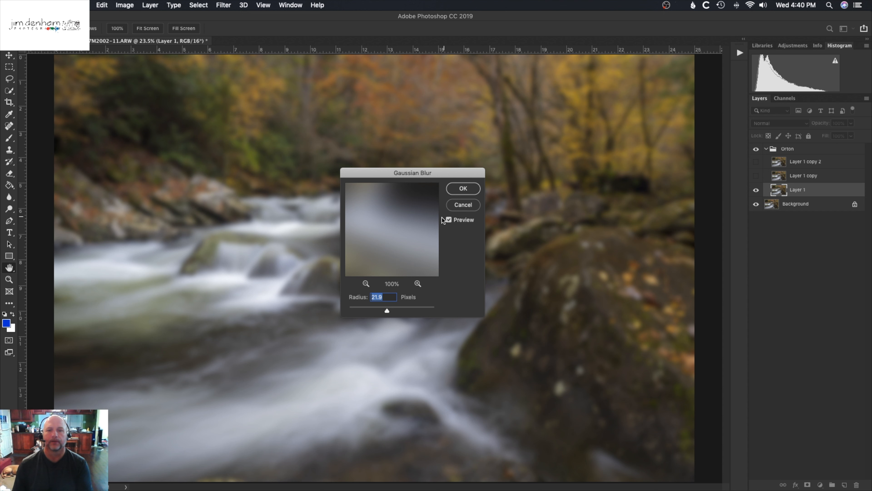
{"action": "left_click", "coordinate": [463, 188]}
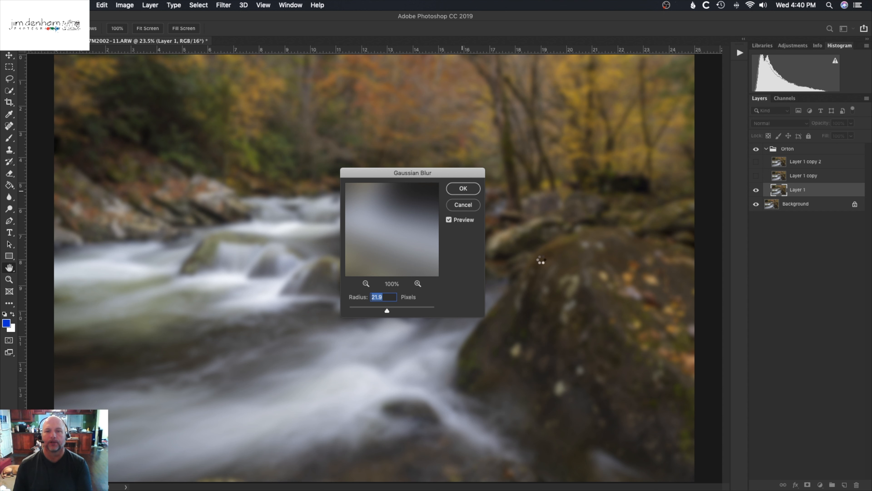
{"action": "key", "text": "b"}
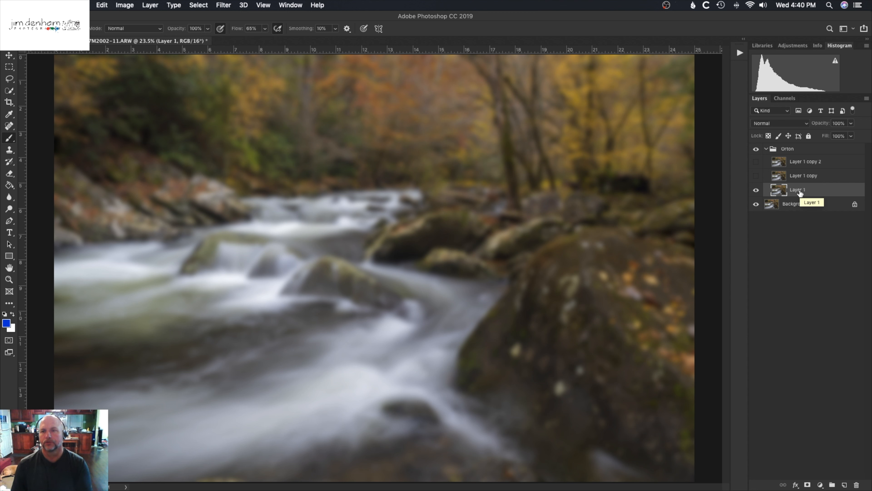
Set the blurred Layer 1's blend mode to Multiply
{"action": "left_click", "coordinate": [805, 124]}
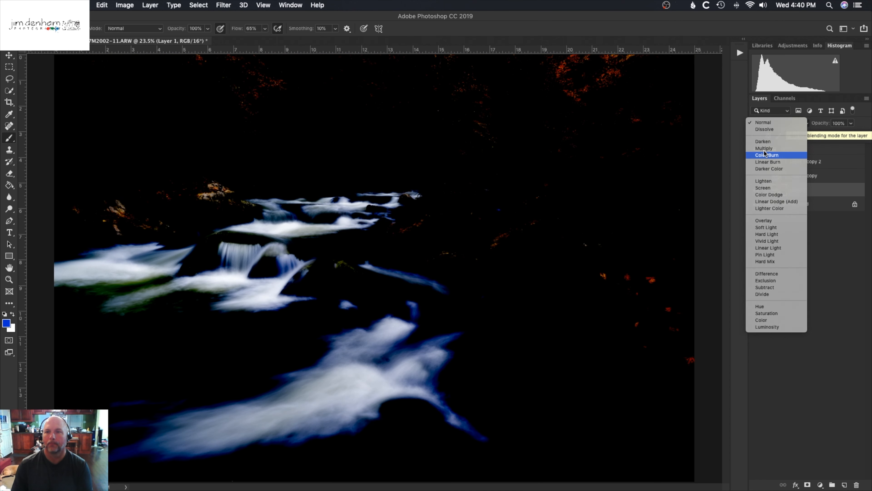
{"action": "left_click", "coordinate": [765, 155]}
{"action": "left_click", "coordinate": [777, 125]}
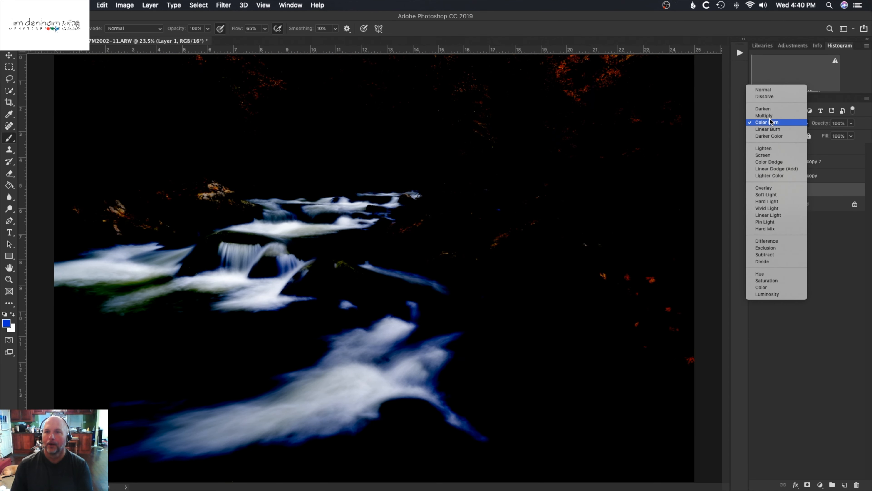
{"action": "left_click", "coordinate": [769, 116]}
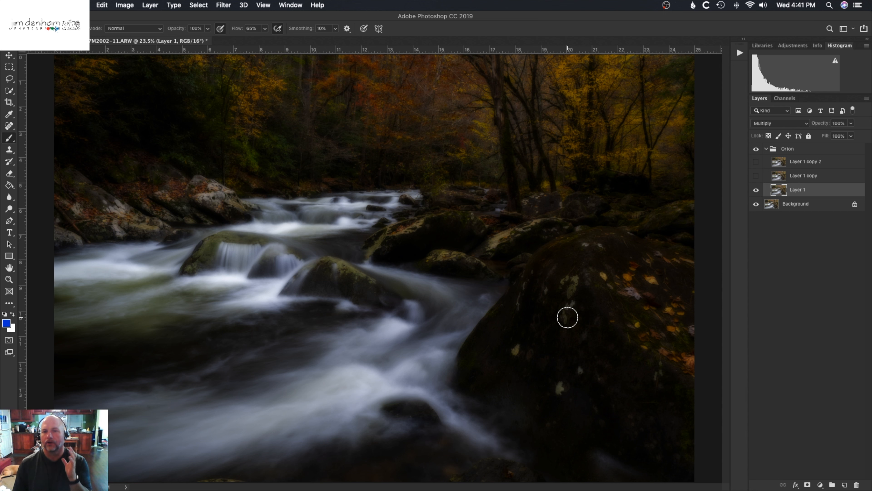
Make Layer 1 copy visible and set its blend mode to Screen
{"action": "left_click", "coordinate": [801, 177]}
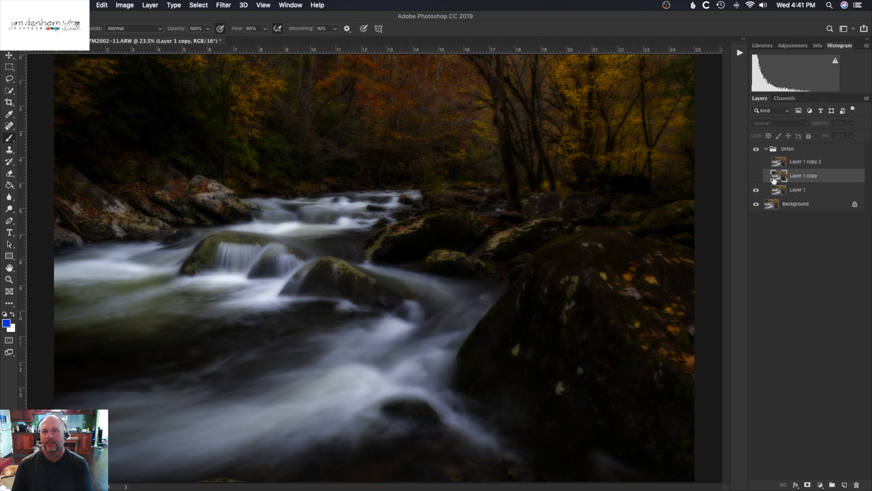
{"action": "left_click", "coordinate": [756, 176]}
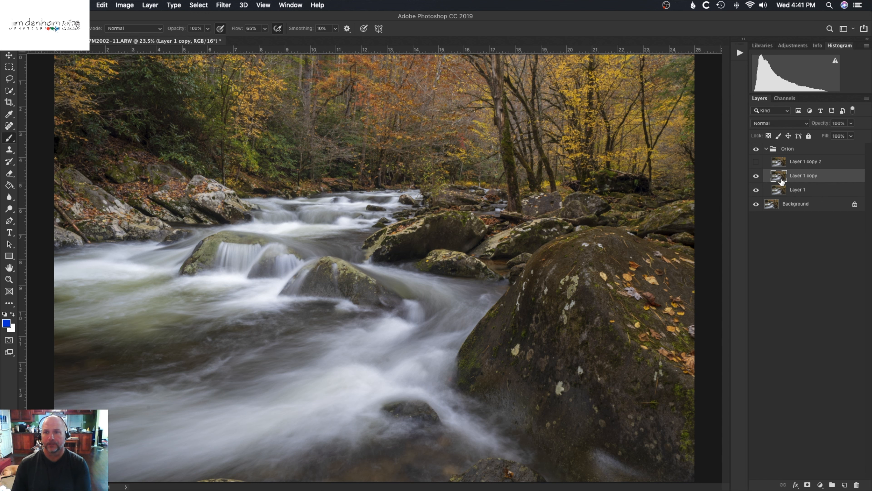
{"action": "left_click", "coordinate": [807, 124]}
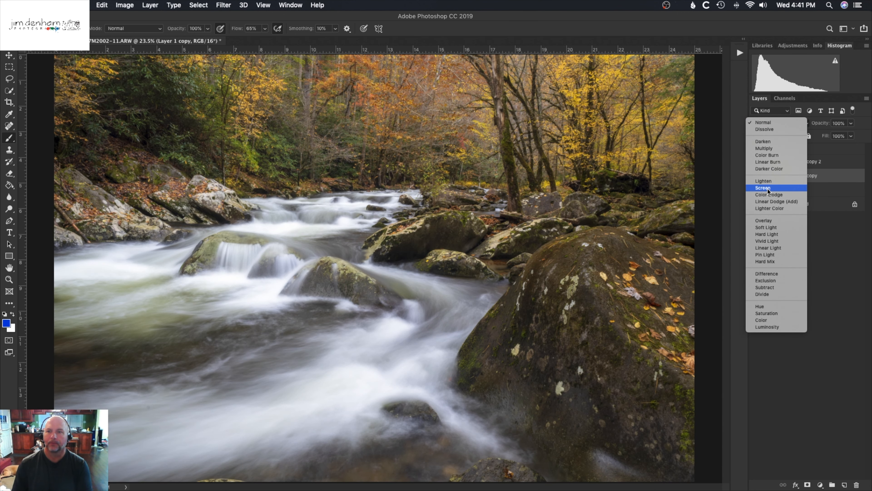
{"action": "left_click", "coordinate": [767, 188]}
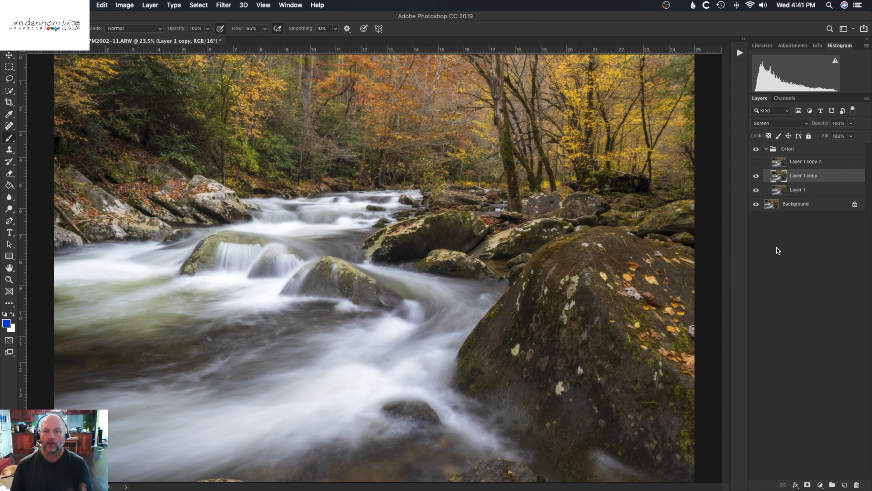
Toggle the visibility of the blurred Layer 1 to compare the image with and without it
{"action": "left_click", "coordinate": [756, 190]}
{"action": "left_click", "coordinate": [755, 190]}
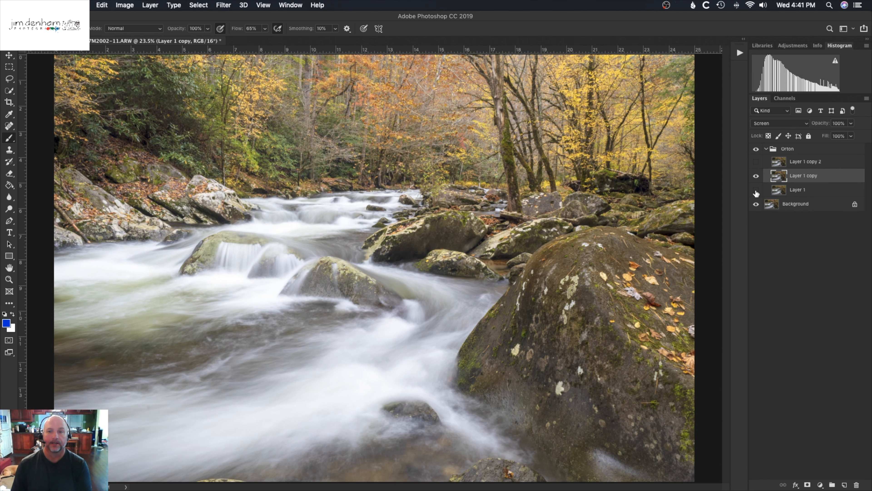
{"action": "left_click", "coordinate": [755, 190]}
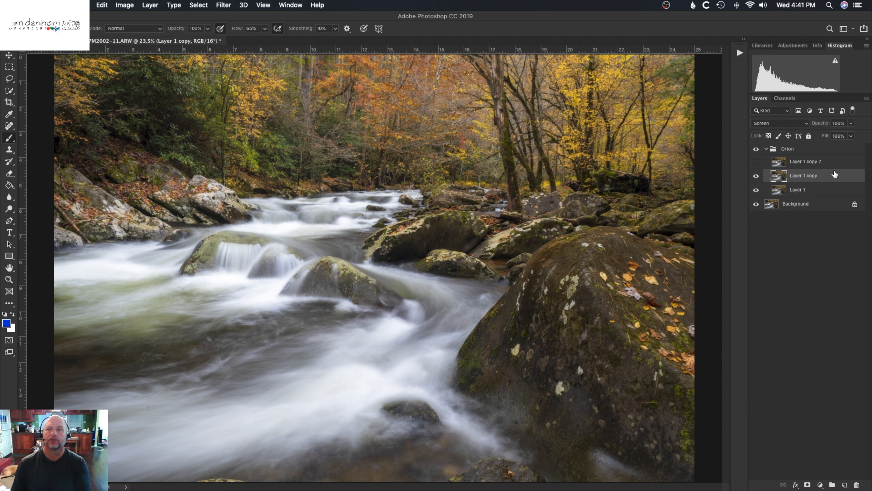
Make Layer 1 copy 2 visible and apply a High Pass filter with a 3.4 pixel radius to it
{"action": "left_click", "coordinate": [807, 163]}
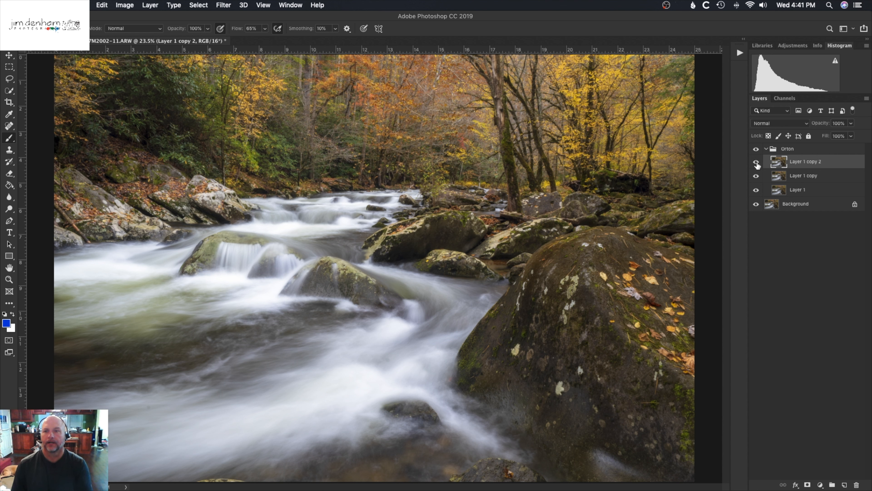
{"action": "left_click", "coordinate": [757, 161]}
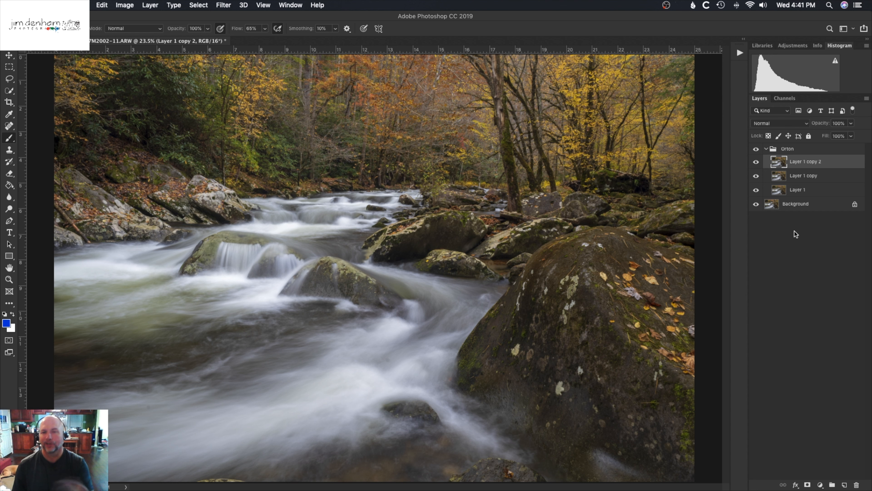
{"action": "left_click", "coordinate": [221, 5]}
{"action": "mouse_move", "coordinate": [240, 112]}
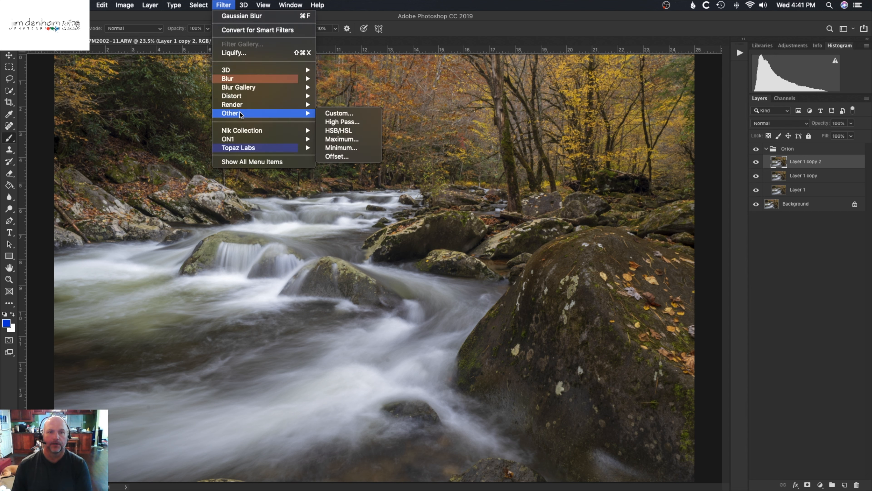
{"action": "left_click", "coordinate": [344, 122]}
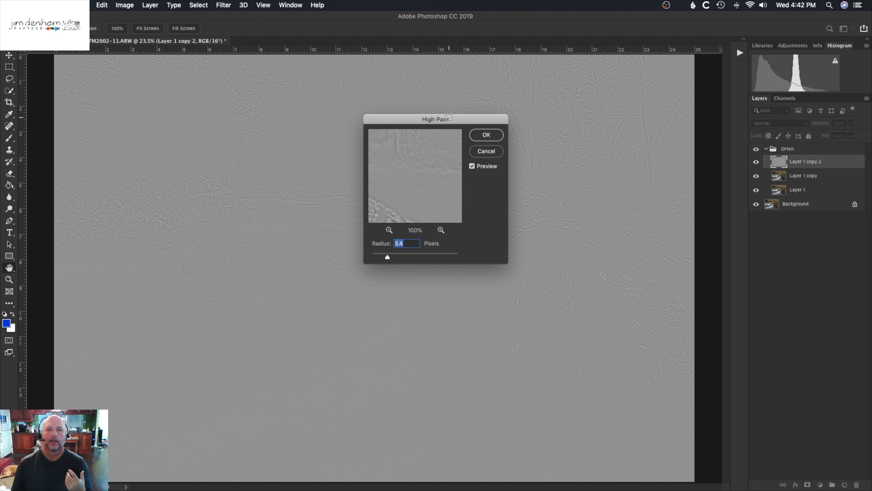
{"action": "left_click_drag", "start_coordinate": [404, 190], "coordinate": [441, 158]}
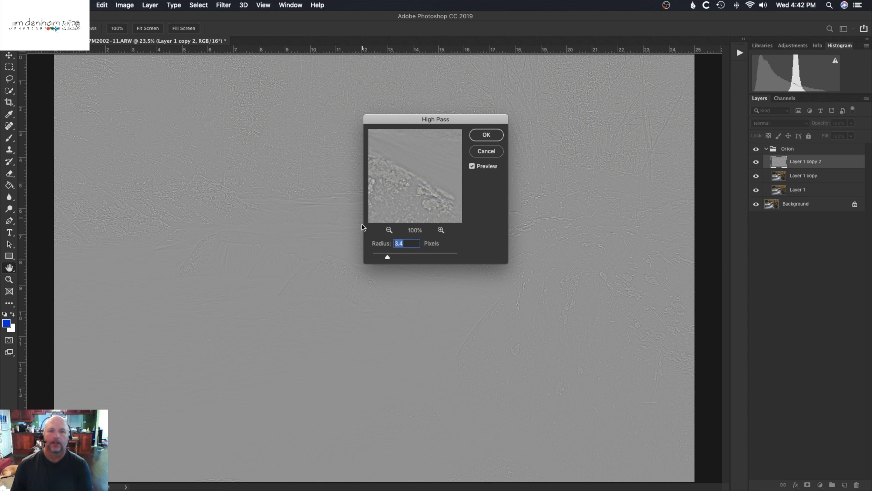
{"action": "left_click_drag", "start_coordinate": [389, 258], "coordinate": [421, 259]}
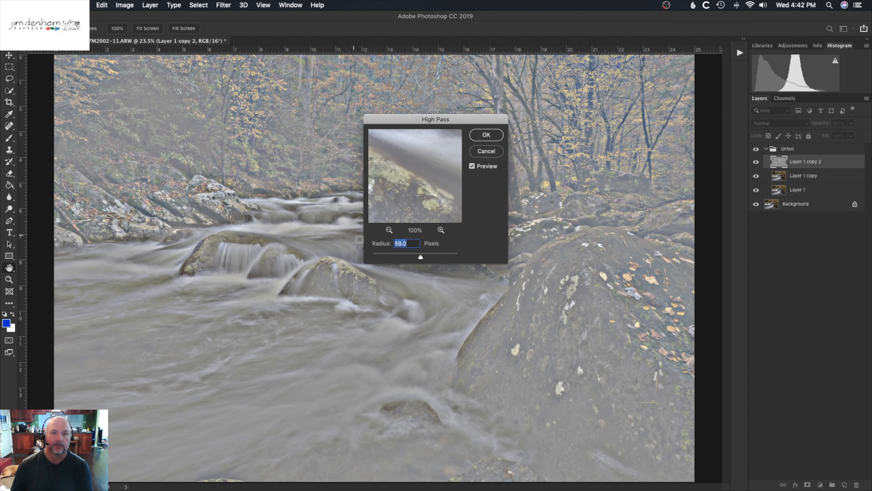
{"action": "left_click_drag", "start_coordinate": [420, 258], "coordinate": [389, 257]}
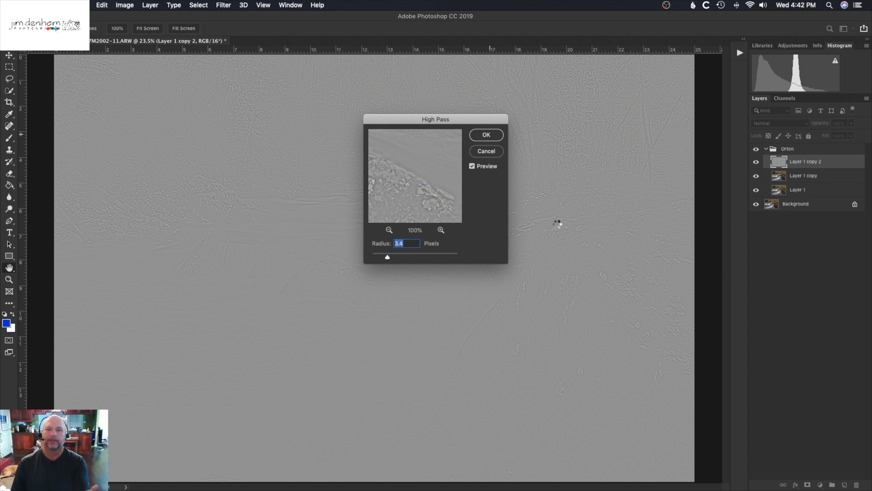
{"action": "key", "text": "Return"}
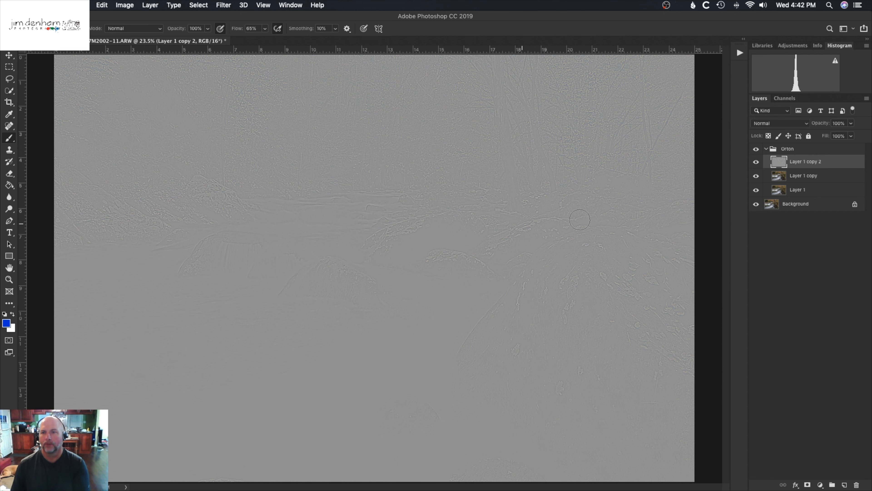
Set the blend mode of the High Pass layer, Layer 1 copy 2, to Soft Light
{"action": "left_click", "coordinate": [807, 124]}
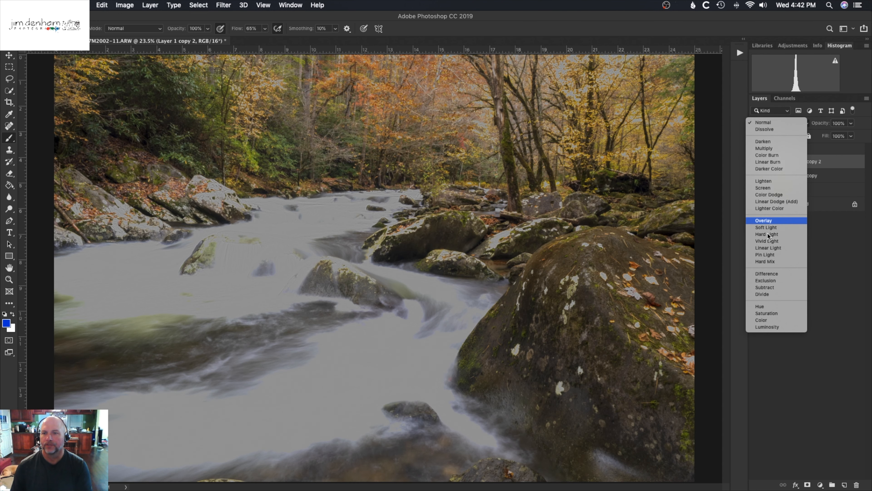
{"action": "left_click", "coordinate": [767, 229]}
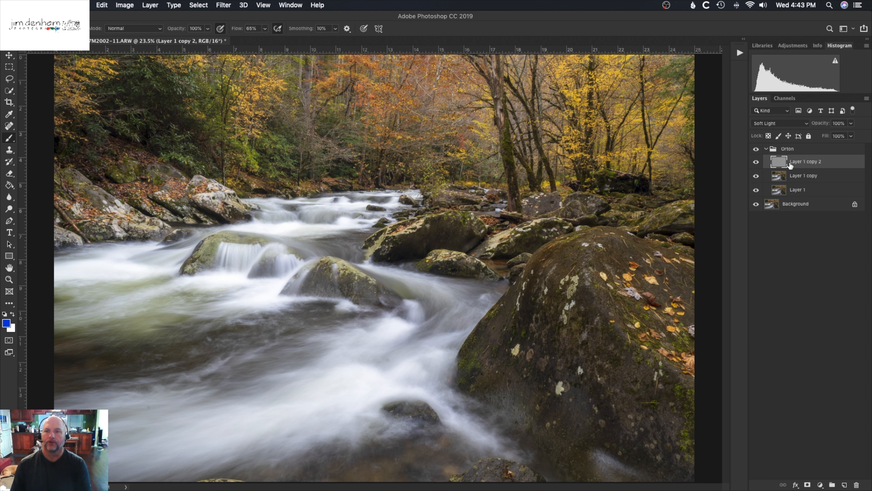
Toggle the visibility of the collapsed Orton group to compare the image with and without the effect, and expand the group again
{"action": "left_click", "coordinate": [767, 149]}
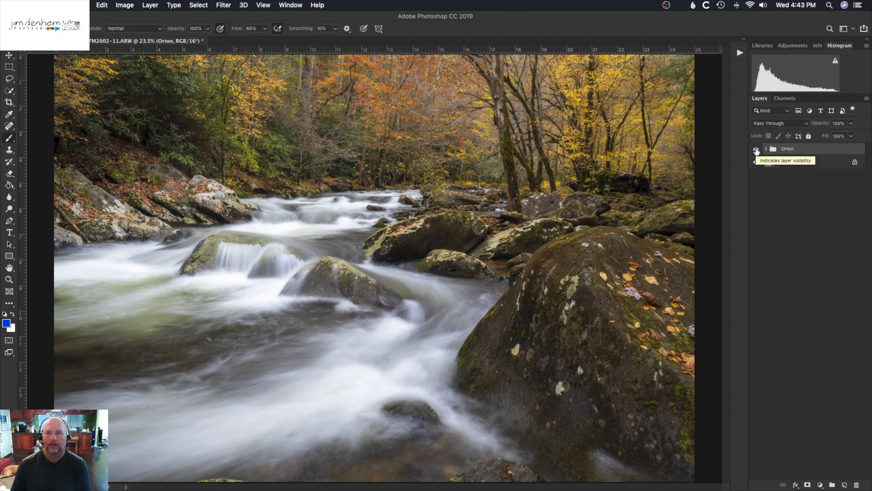
{"action": "left_click", "coordinate": [756, 150]}
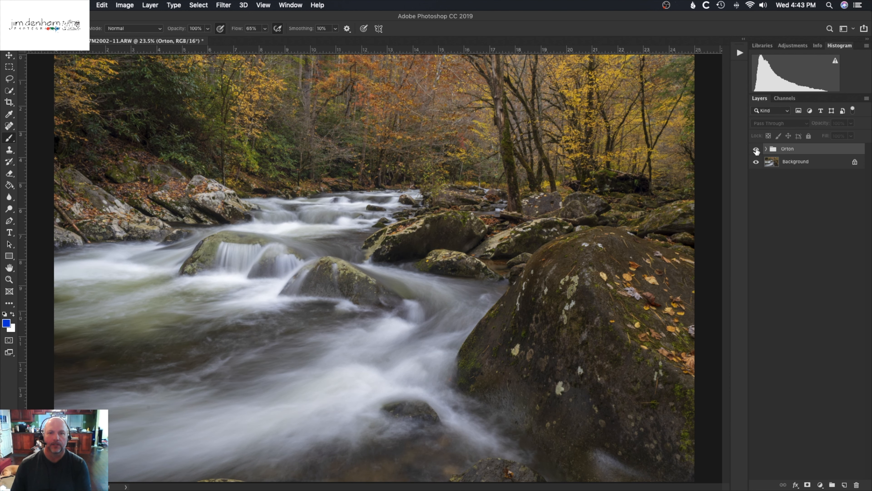
{"action": "left_click", "coordinate": [757, 150]}
{"action": "left_click", "coordinate": [757, 150]}
{"action": "left_click", "coordinate": [756, 150]}
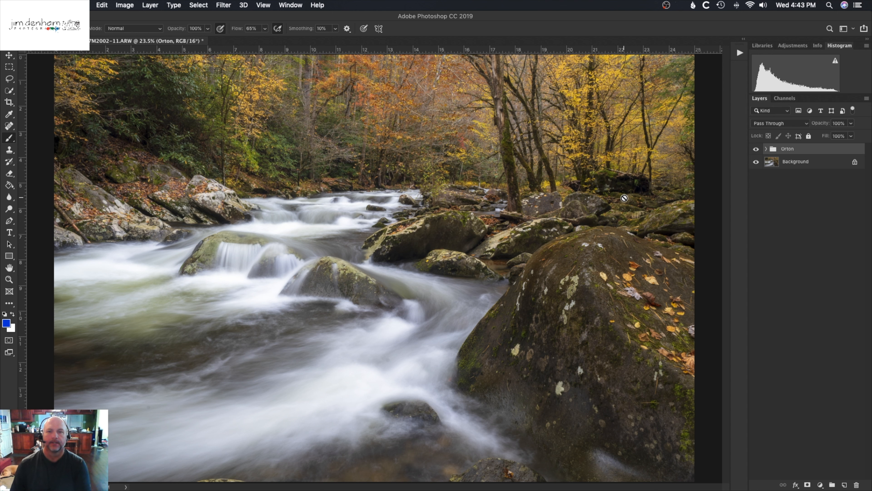
{"action": "left_click", "coordinate": [765, 149]}
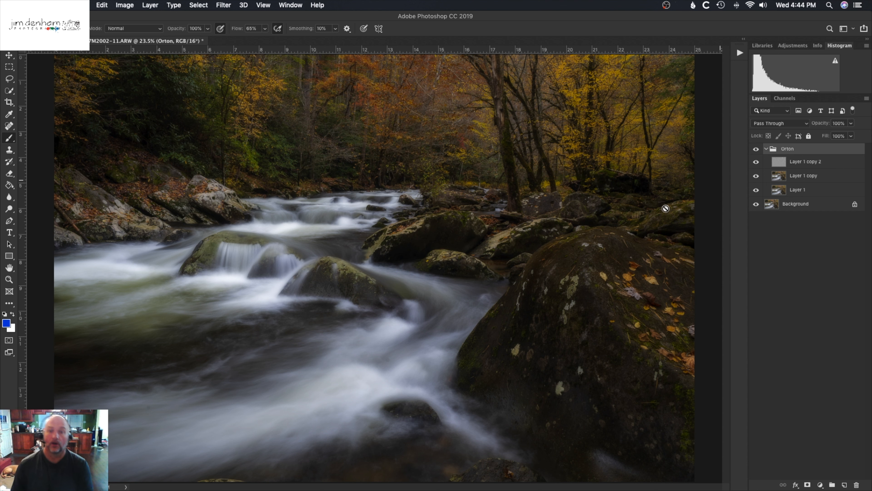